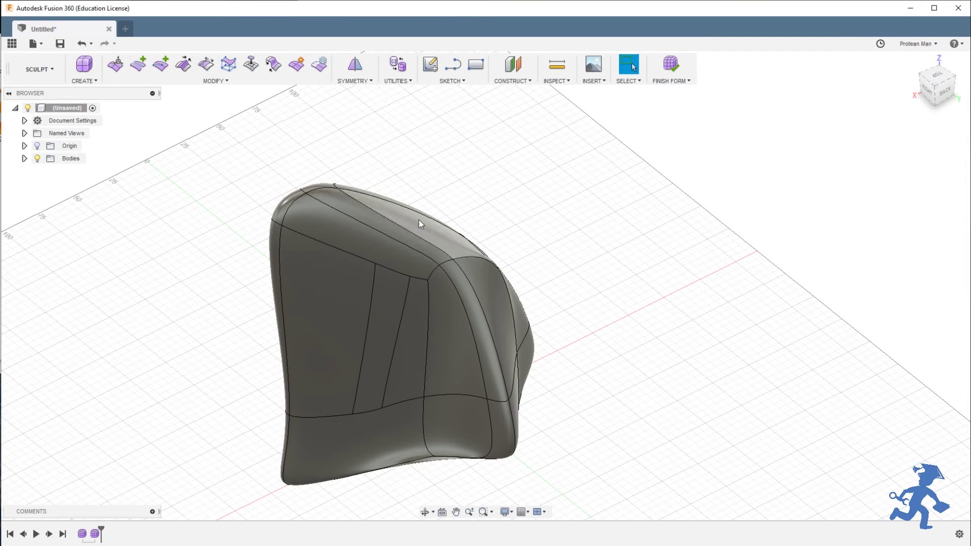
Examine the sculpted body from the back, both sides and the narrow edge.
left_click(422, 241)
middle_click_drag(470, 248, 400, 237, "shift")
middle_click_drag(435, 205, 442, 278)
left_click(379, 250)
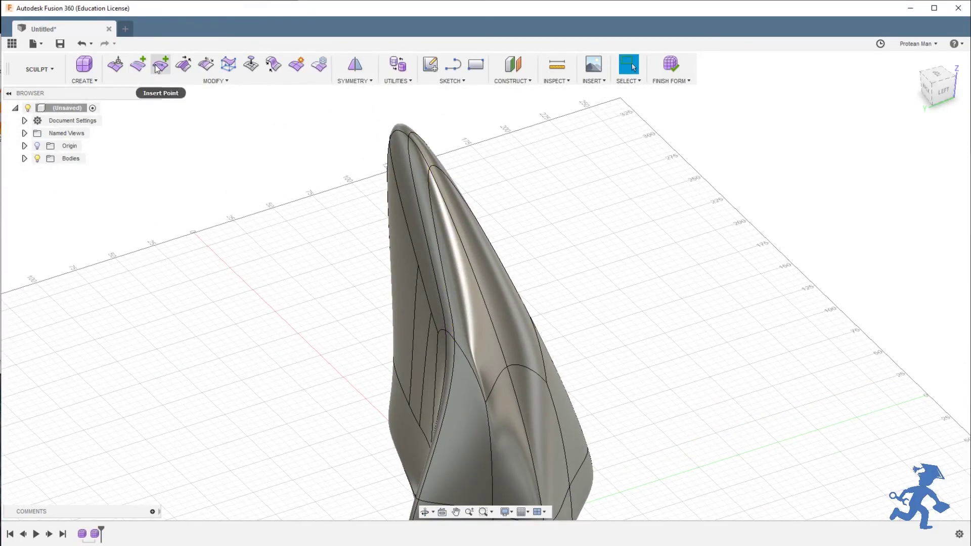
middle_click_drag(482, 304, 458, 246, "shift")
middle_click_drag(497, 341, 440, 240)
middle_click_drag(481, 288, 379, 292, "shift")
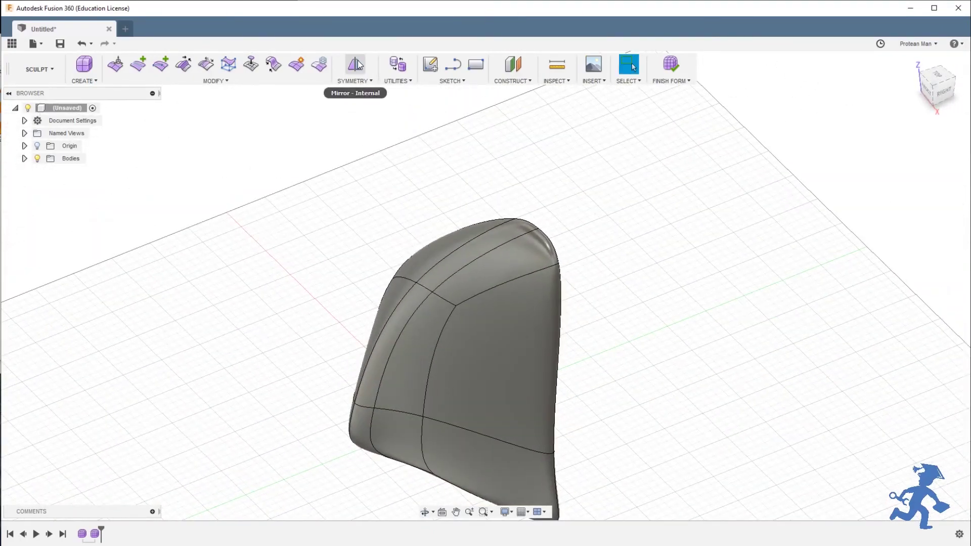
middle_click_drag(445, 238, 551, 259, "shift")
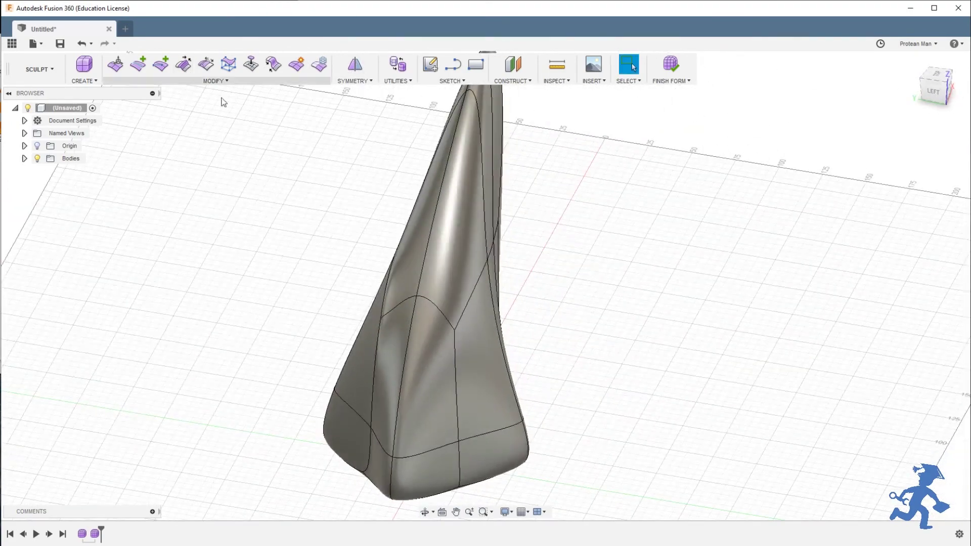
middle_click_drag(436, 259, 448, 390, "shift")
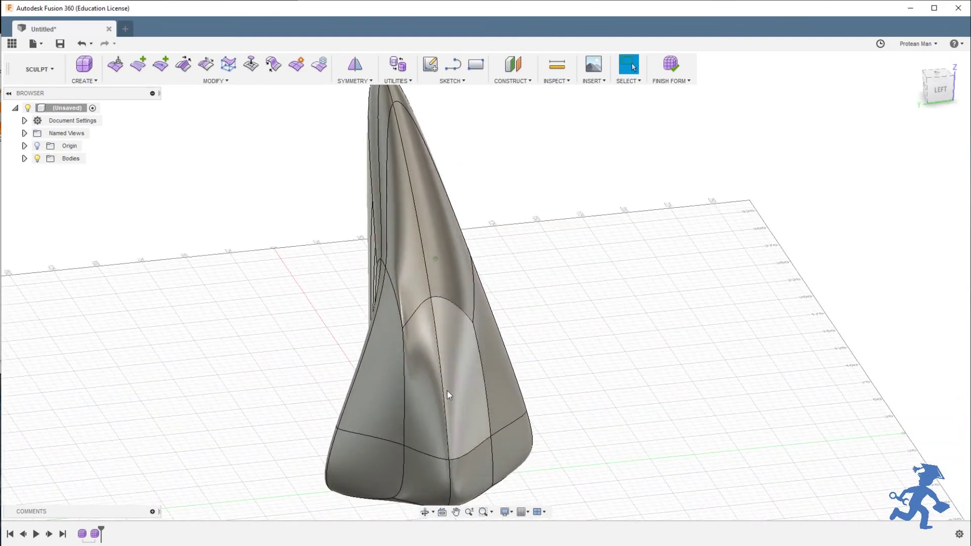
left_click(182, 65)
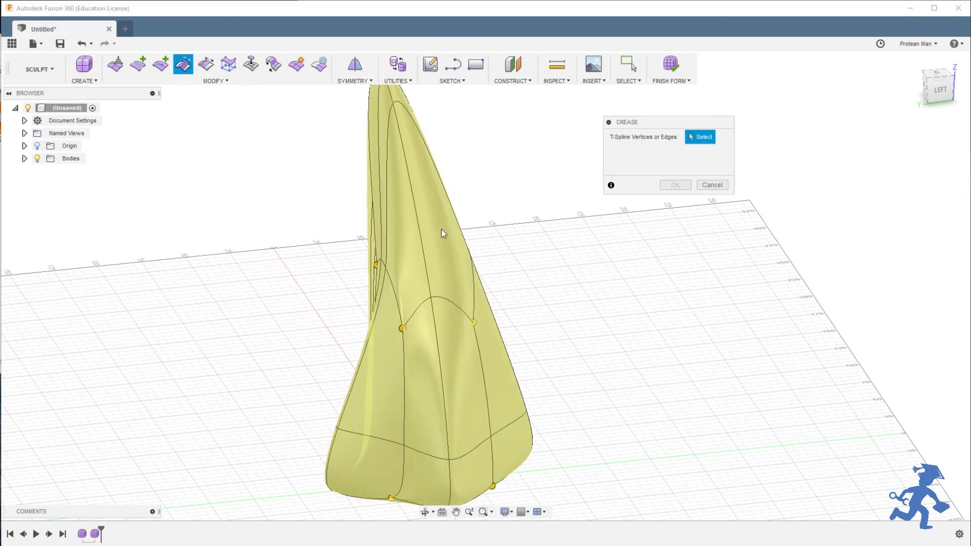
middle_click_drag(302, 265, 387, 271, "shift")
middle_click_drag(544, 256, 440, 273, "shift")
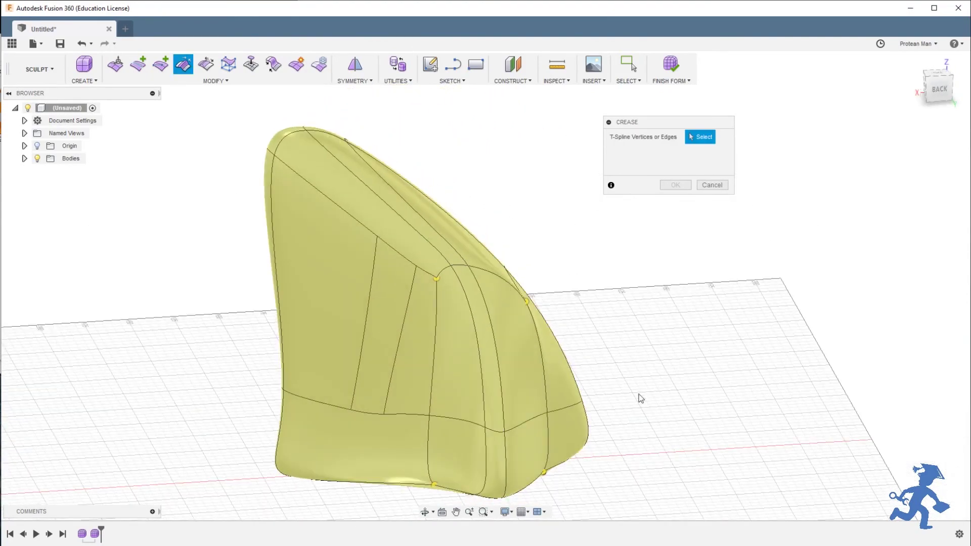
left_click(712, 186)
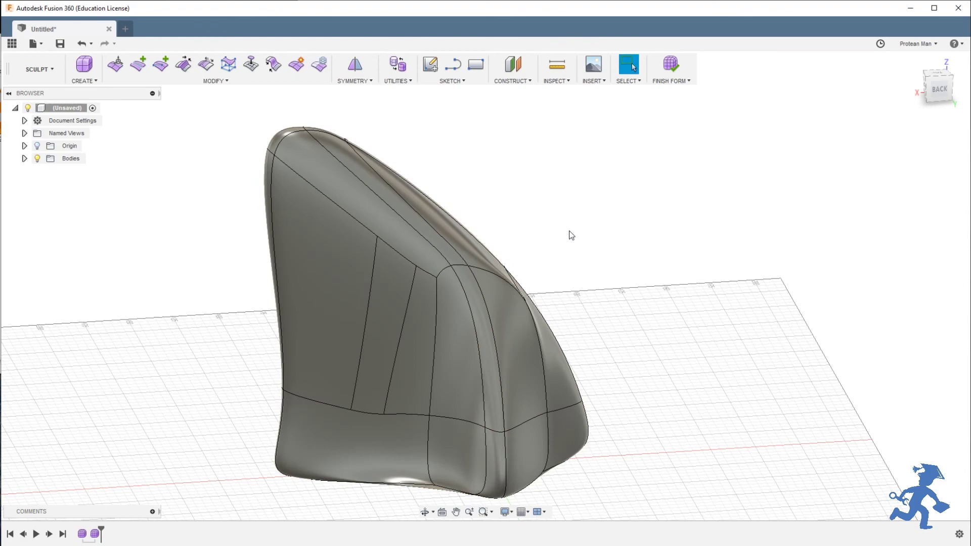
Try to crease the edges bounding the long sloped face on the back side of the body.
left_click(382, 224)
double_click(414, 238)
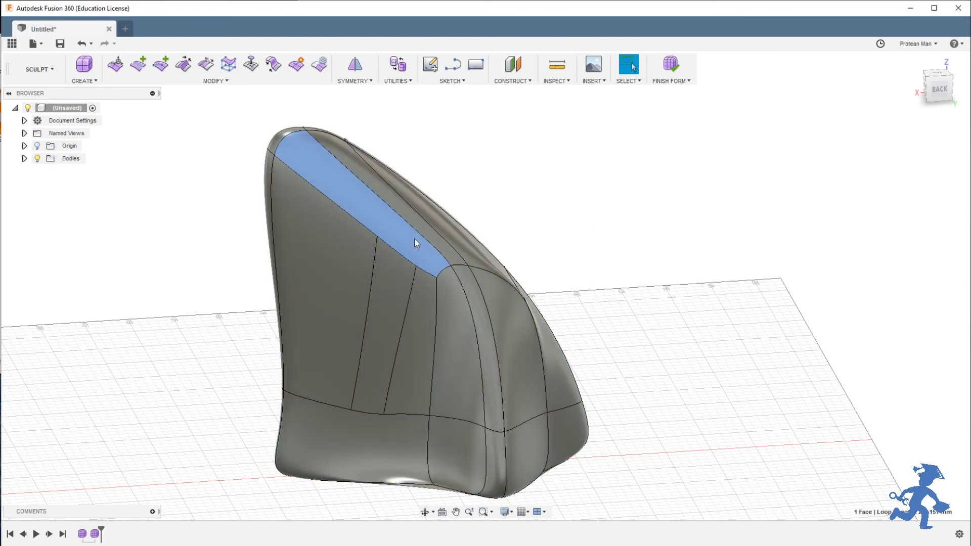
left_click(183, 64)
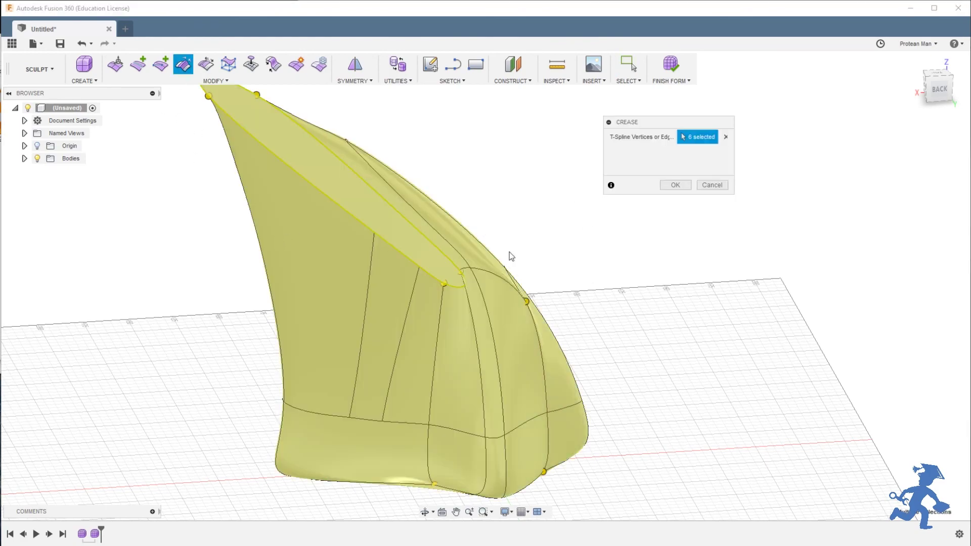
middle_click_drag(503, 256, 456, 264, "shift")
left_click(717, 190)
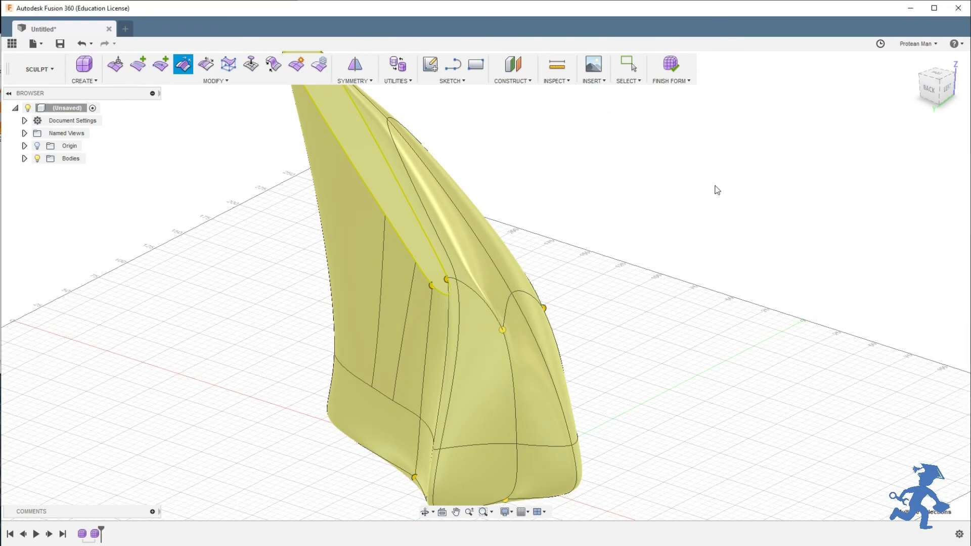
Crease the chain of edges running along the central ridge, over the tip and down the opposite edge to the base.
middle_click_drag(544, 242, 473, 255, "shift")
left_click(191, 71)
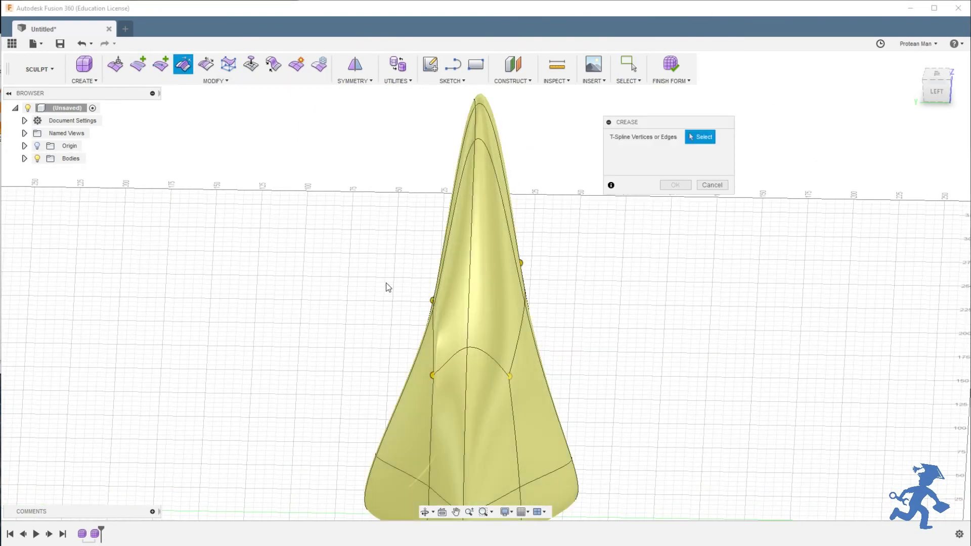
middle_click_drag(387, 287, 423, 281, "shift")
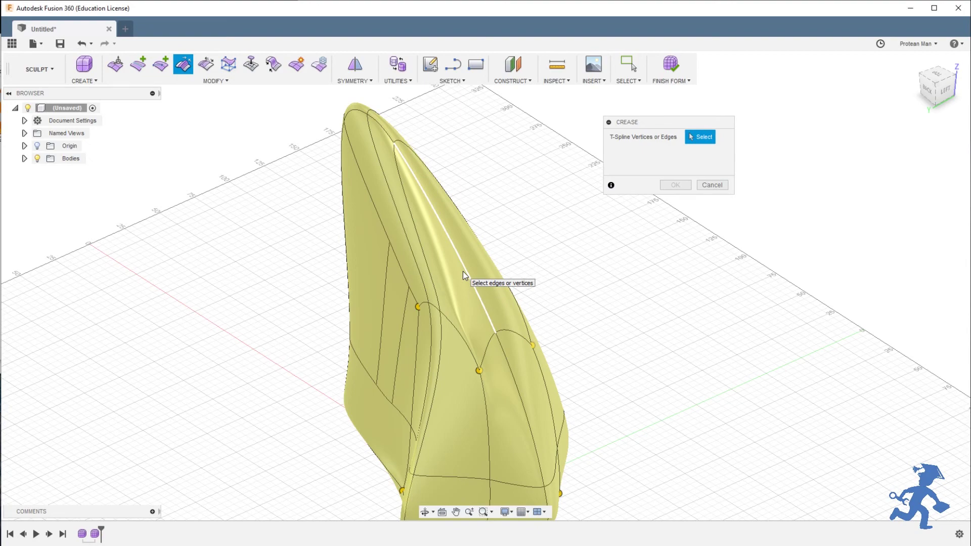
scroll(462, 271, "up", 2)
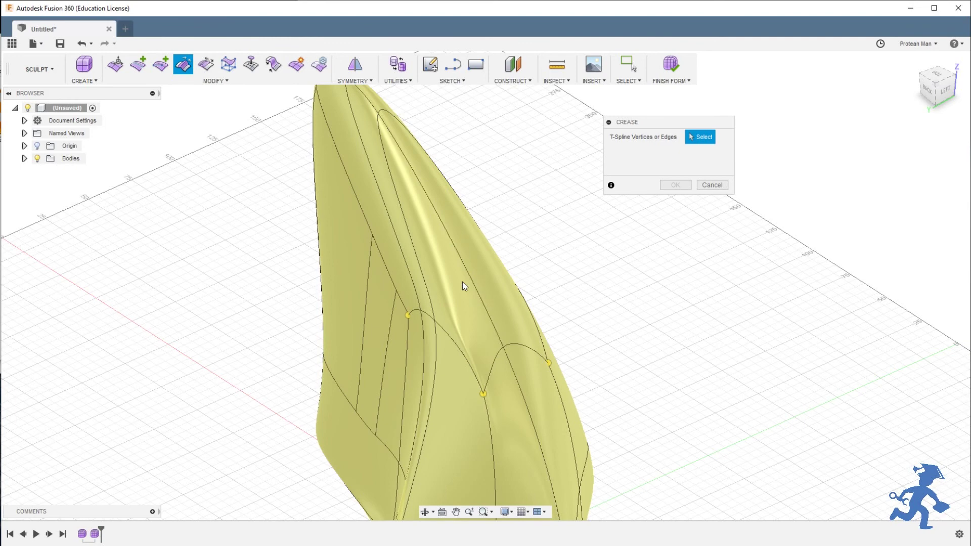
scroll(458, 282, "down", 2)
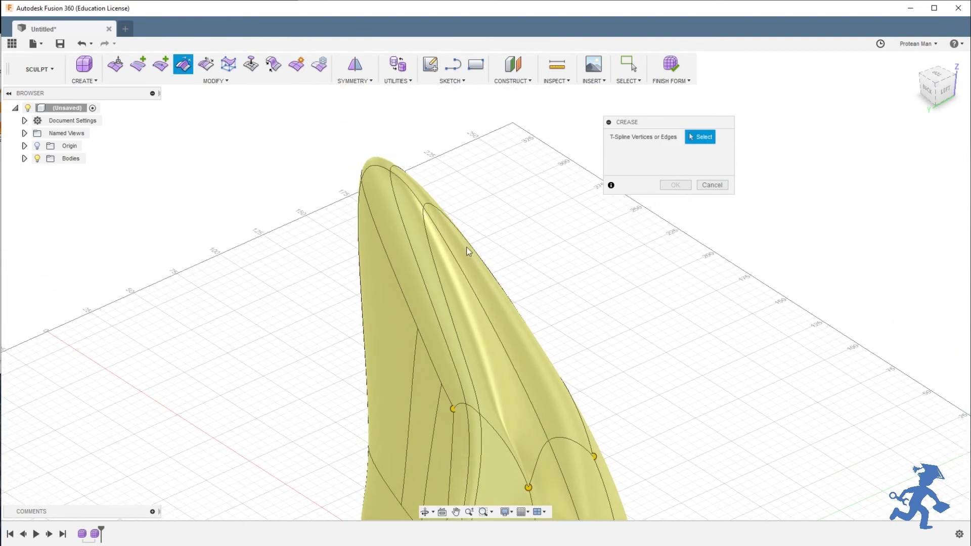
left_click(465, 273)
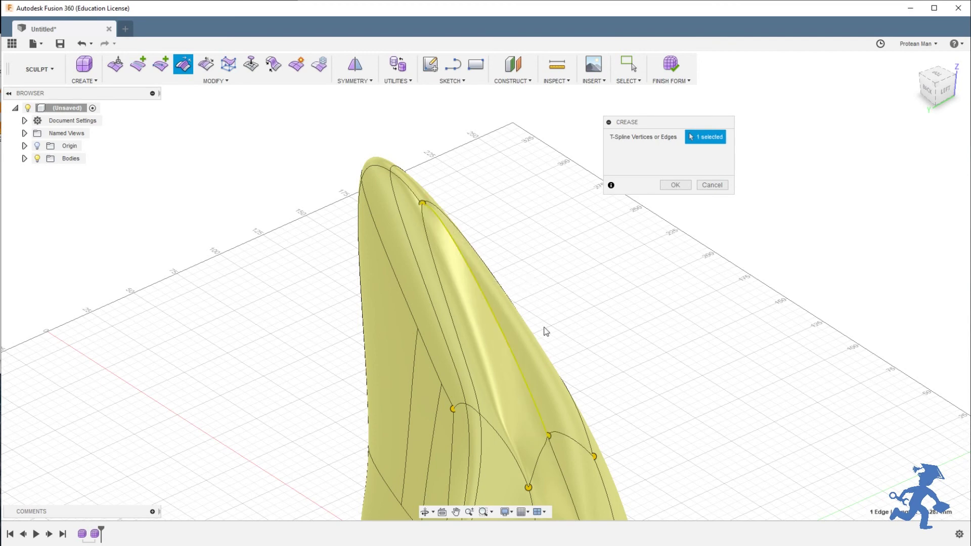
middle_click_drag(483, 303, 484, 291, "shift")
left_click(366, 217)
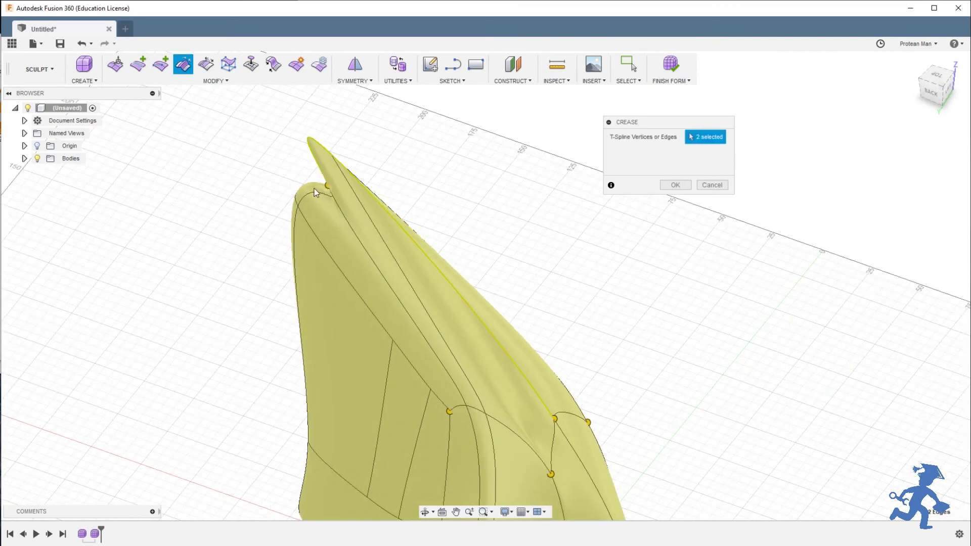
left_click(314, 195)
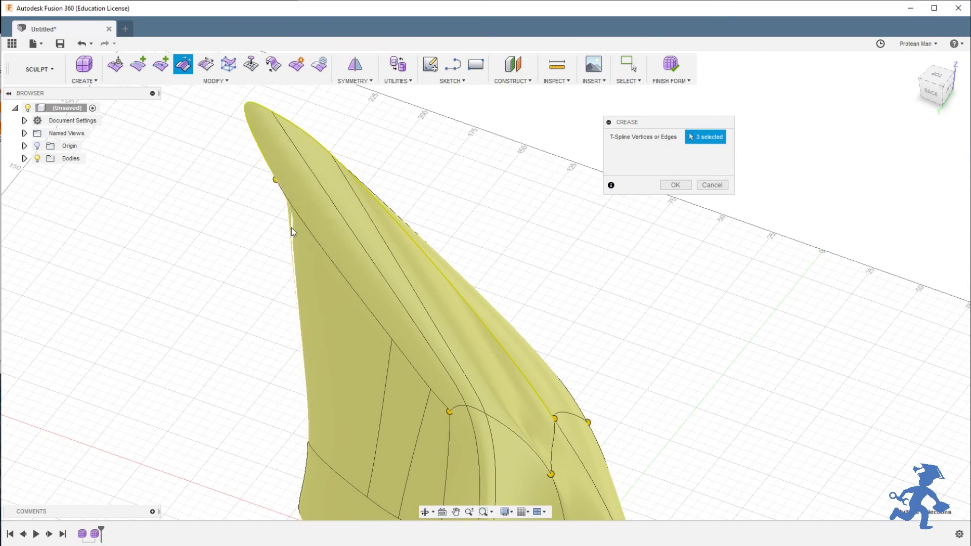
middle_click_drag(444, 336, 421, 218, "shift")
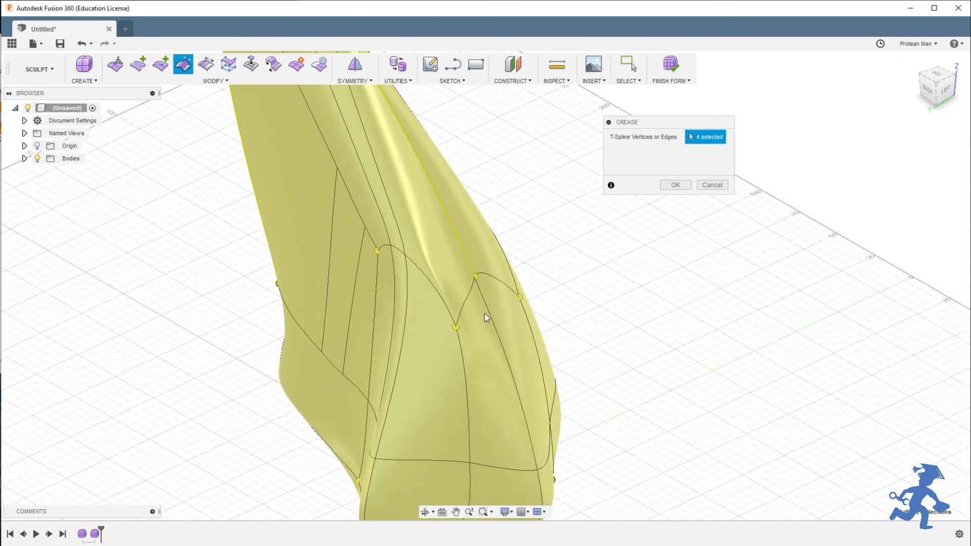
middle_click_drag(494, 320, 515, 248, "shift")
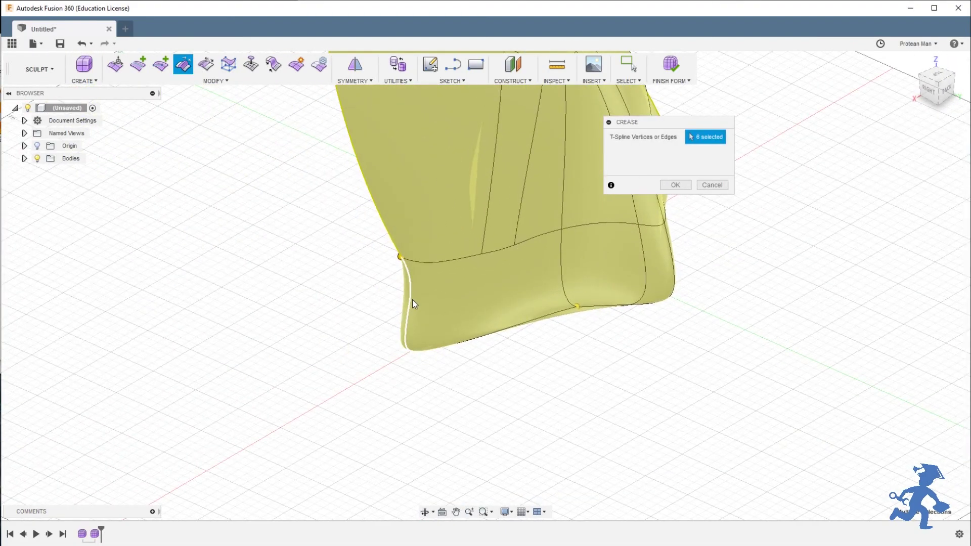
middle_click_drag(511, 306, 453, 269, "shift")
left_click(675, 185)
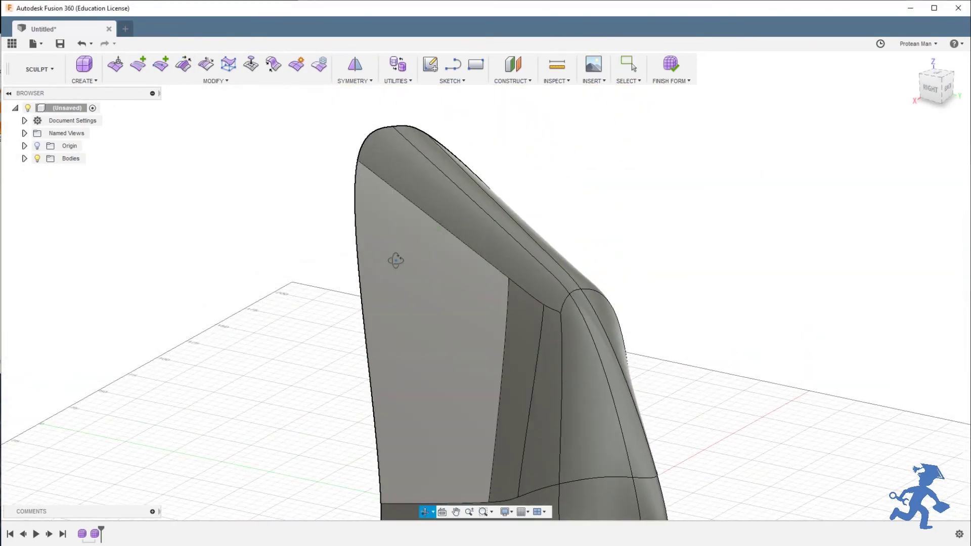
Examine the creased ridge around the tip, the side faces and the base.
middle_click_drag(394, 258, 419, 212, "shift")
scroll(415, 192, "up", 4)
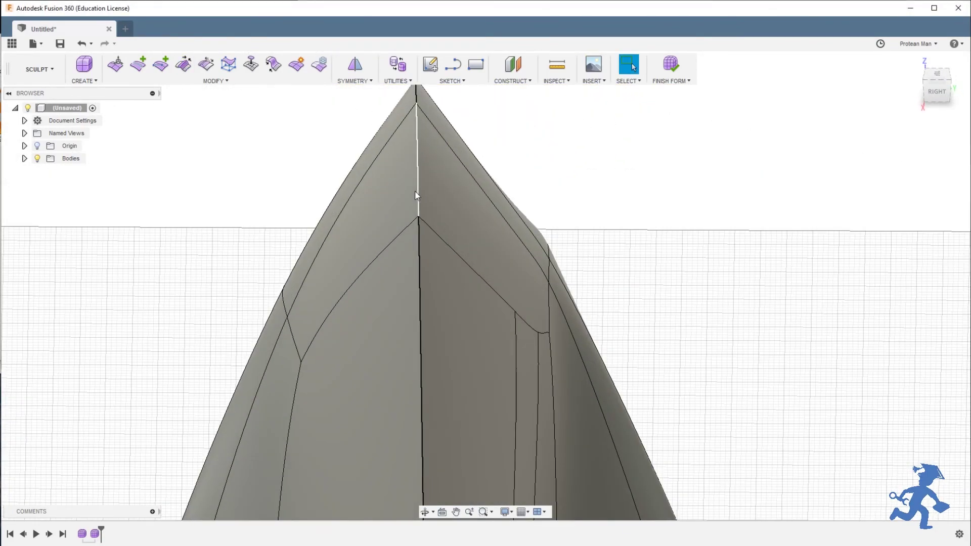
middle_click_drag(419, 156, 556, 195, "shift")
scroll(434, 306, "down", 7)
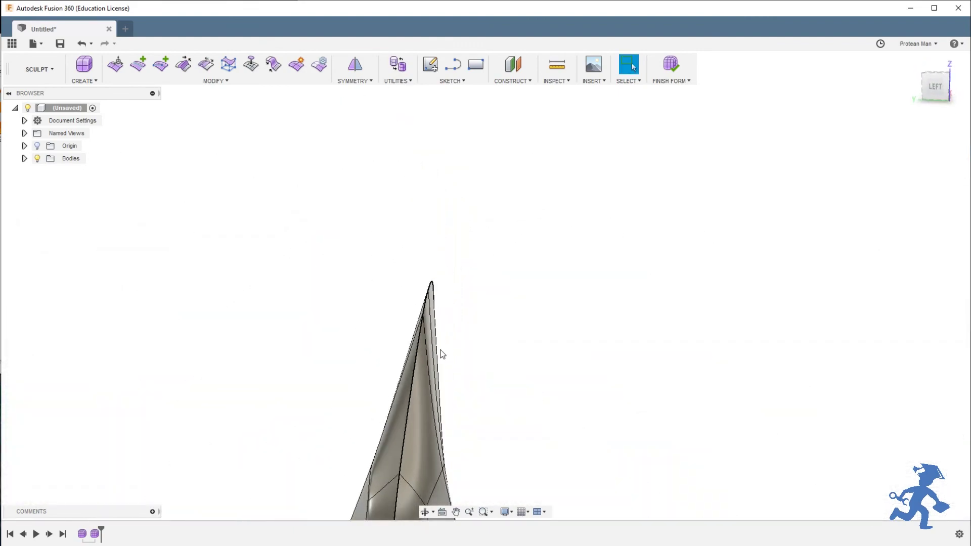
middle_click_drag(439, 392, 427, 212)
middle_click_drag(428, 213, 445, 276, "shift")
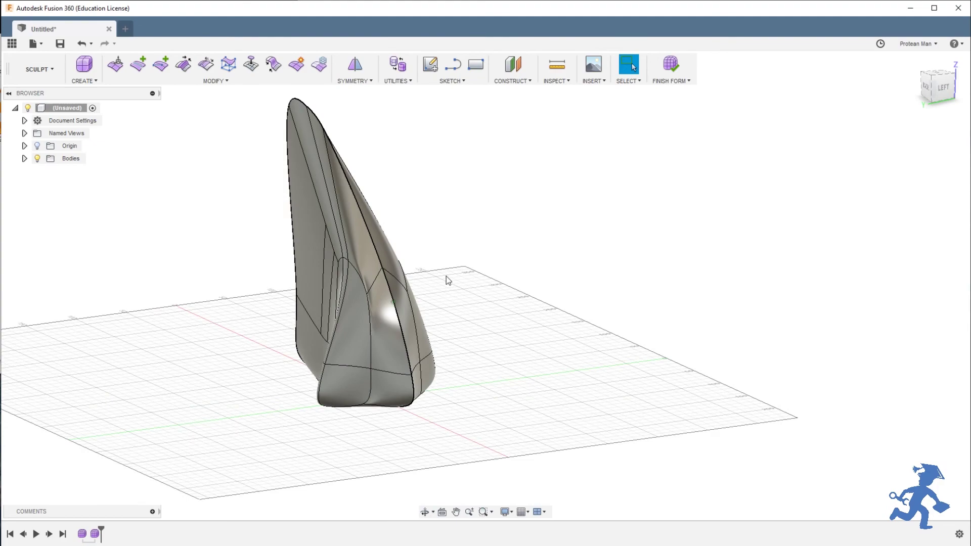
scroll(369, 245, "up", 1)
scroll(369, 244, "up", 2)
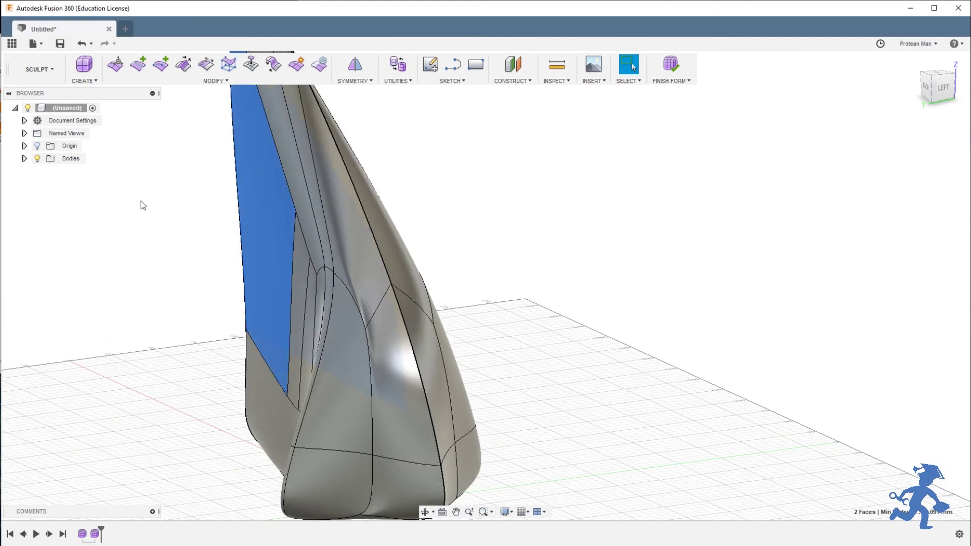
Use Edit Form to pull the side face beside the central ridge outward so that side of the body bulges.
middle_click_drag(354, 285, 378, 324, "shift")
left_click(122, 61)
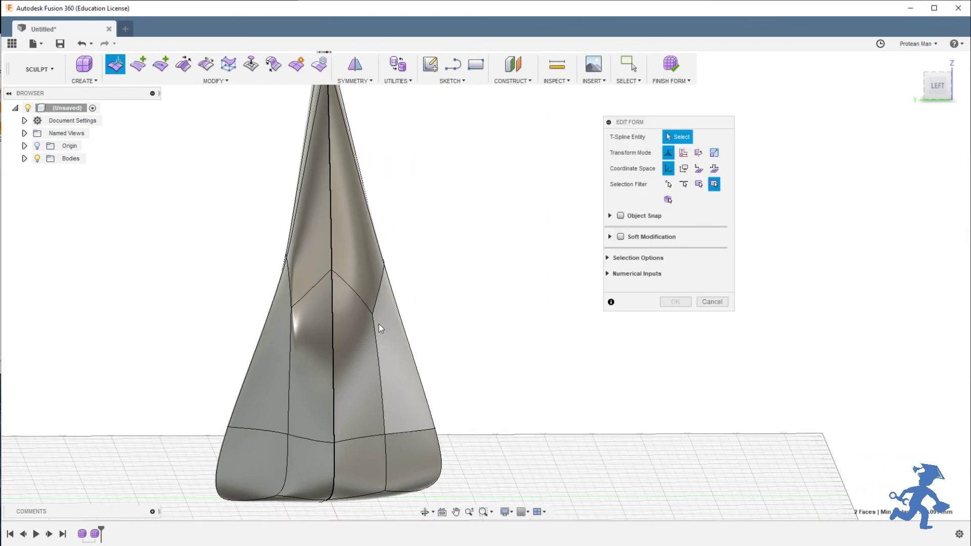
left_click(390, 332)
left_click_drag(382, 347, 490, 348)
left_click(676, 302)
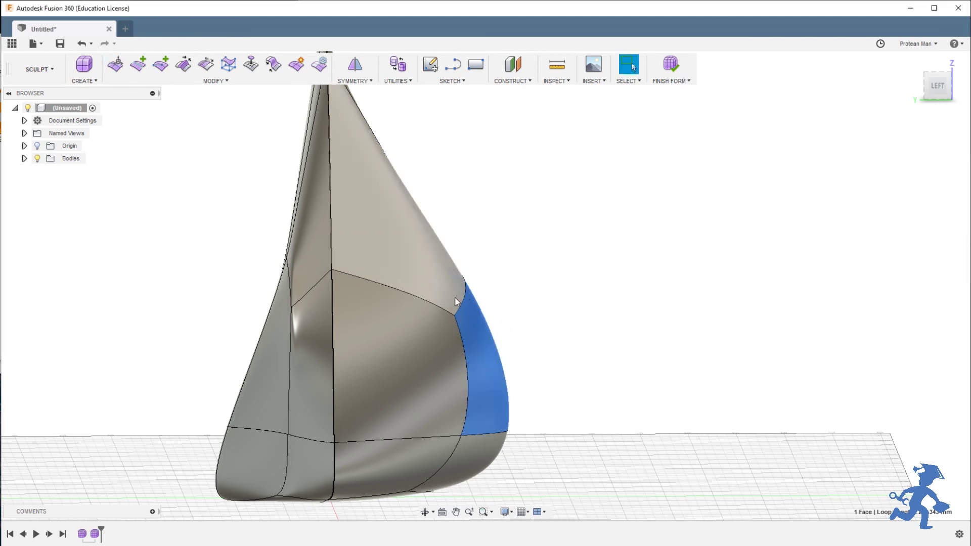
Crease the edges surrounding the bulged side face.
left_click(183, 64)
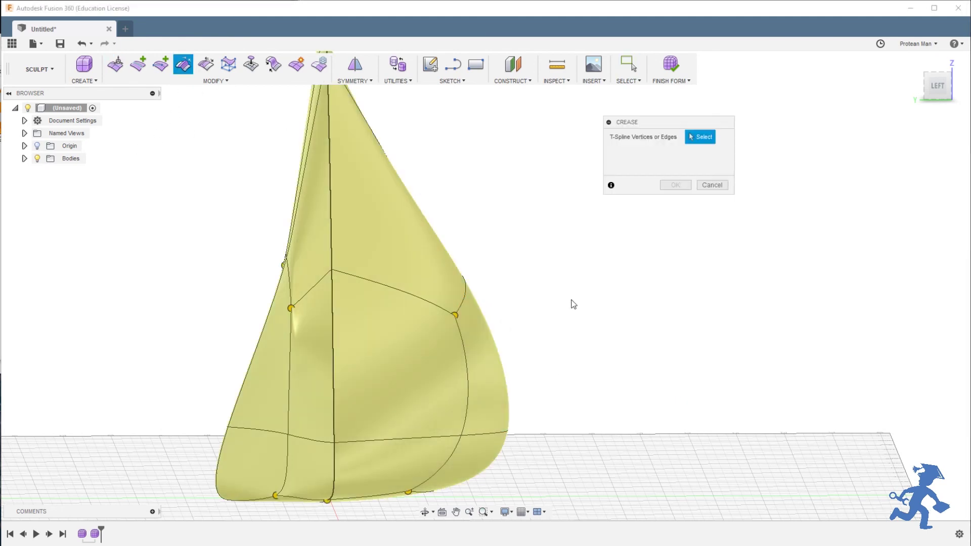
left_click(466, 299)
left_click(466, 349)
middle_click_drag(491, 348, 393, 336, "shift")
left_click(319, 443)
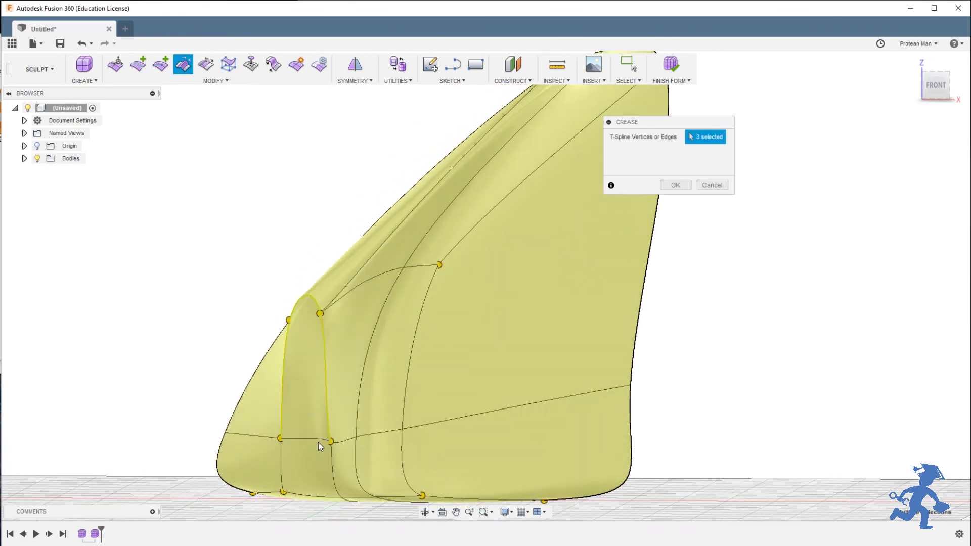
left_click(322, 438)
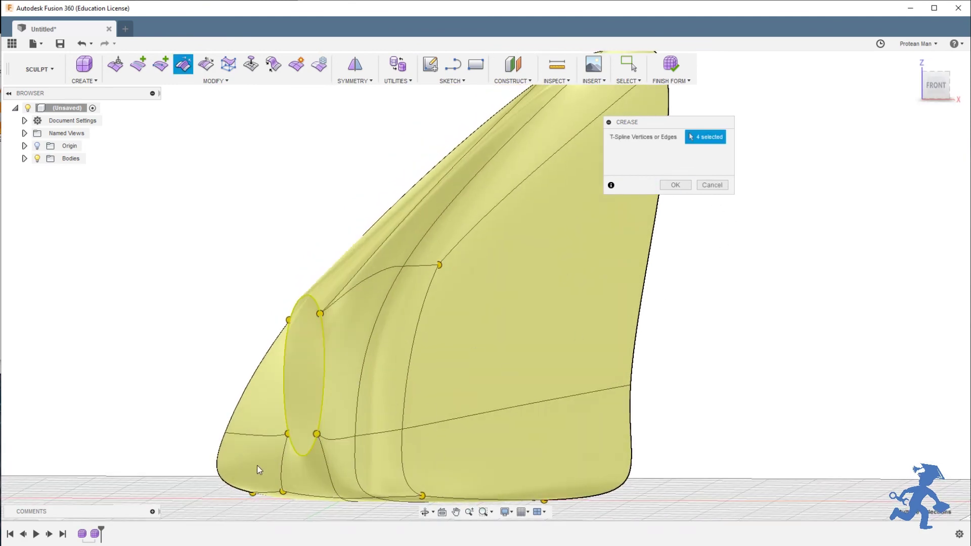
left_click(298, 457)
left_click(677, 185)
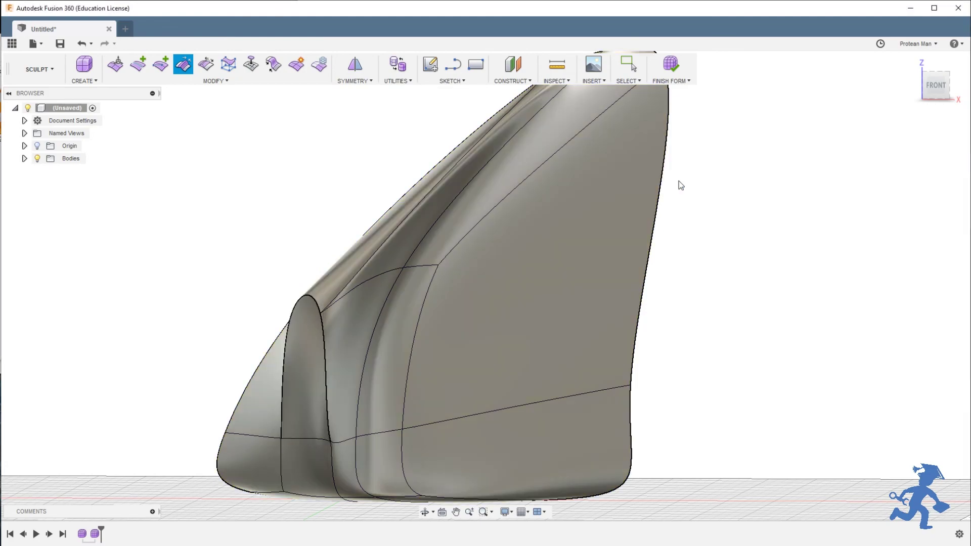
middle_click_drag(354, 333, 432, 368, "shift")
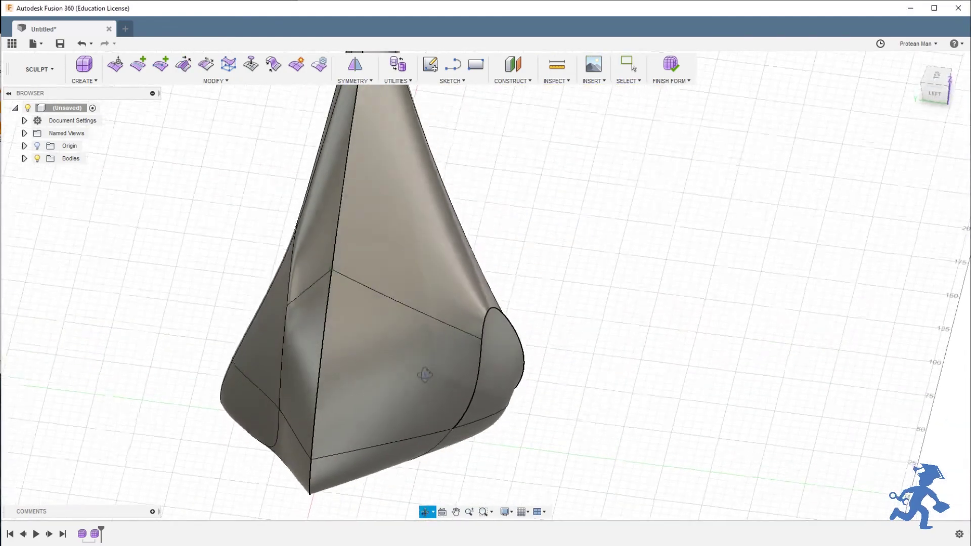
left_click(476, 381)
left_click_drag(458, 375, 455, 425)
middle_click_drag(464, 334, 358, 240, "shift")
scroll(358, 235, "down", 6)
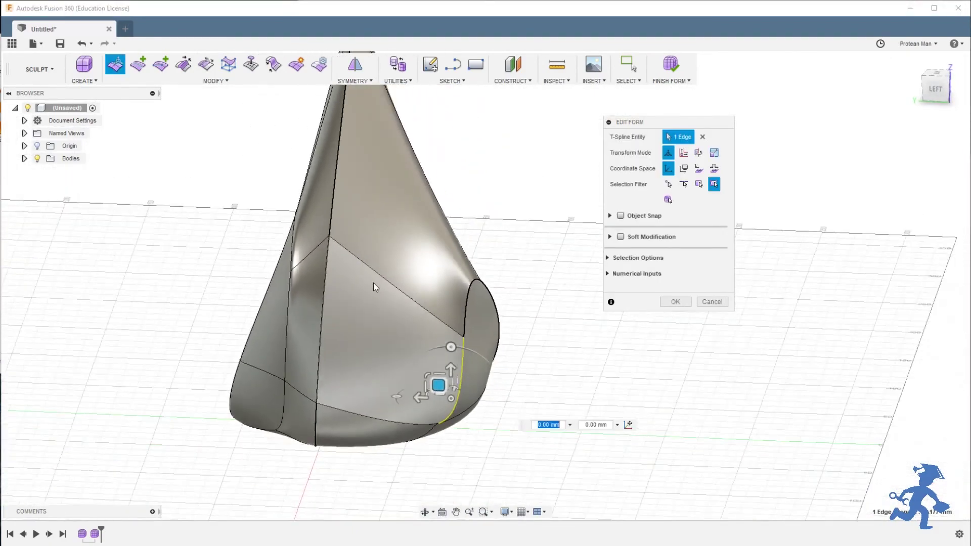
middle_click_drag(431, 294, 359, 250, "shift")
left_click(712, 305)
Undo the crease around the bulged side face.
key("ctrl+z")
middle_click_drag(607, 314, 301, 205, "shift")
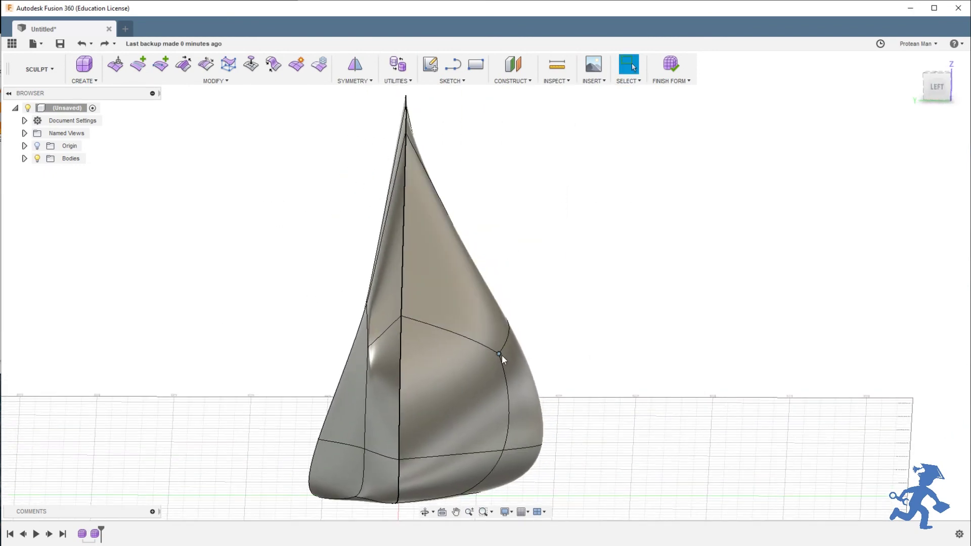
Crease all four edges of the narrow face just above the base at the body's front corner.
middle_click_drag(502, 355, 460, 327, "shift")
left_click(459, 327)
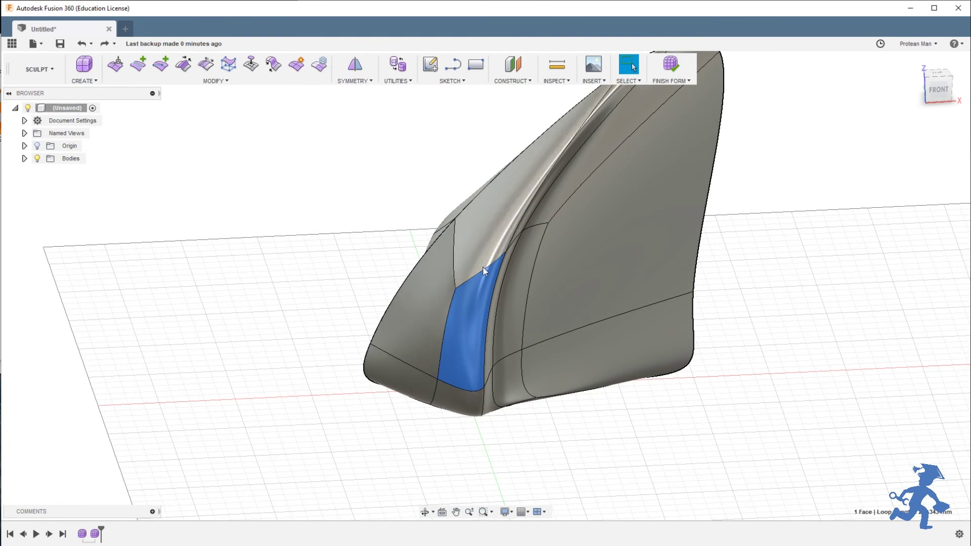
left_click(182, 67)
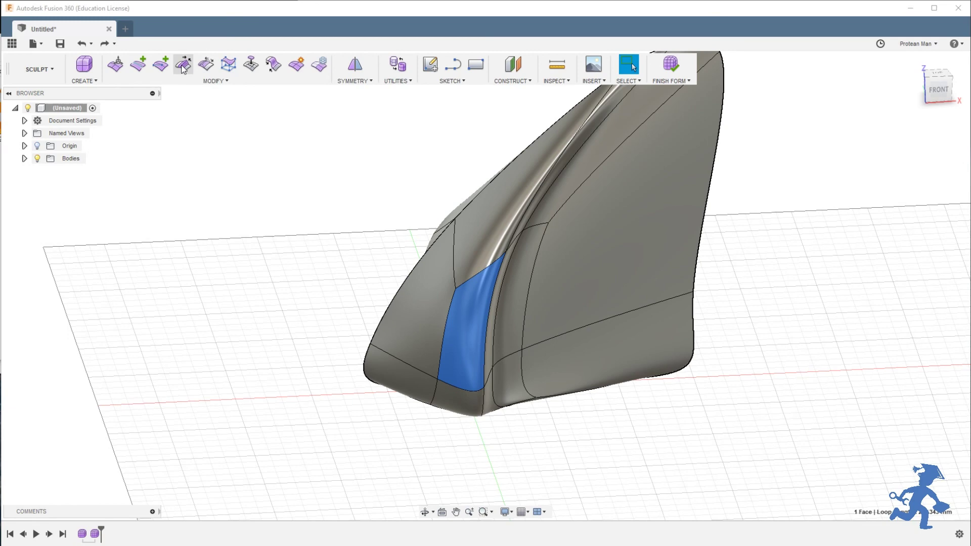
left_click(675, 185)
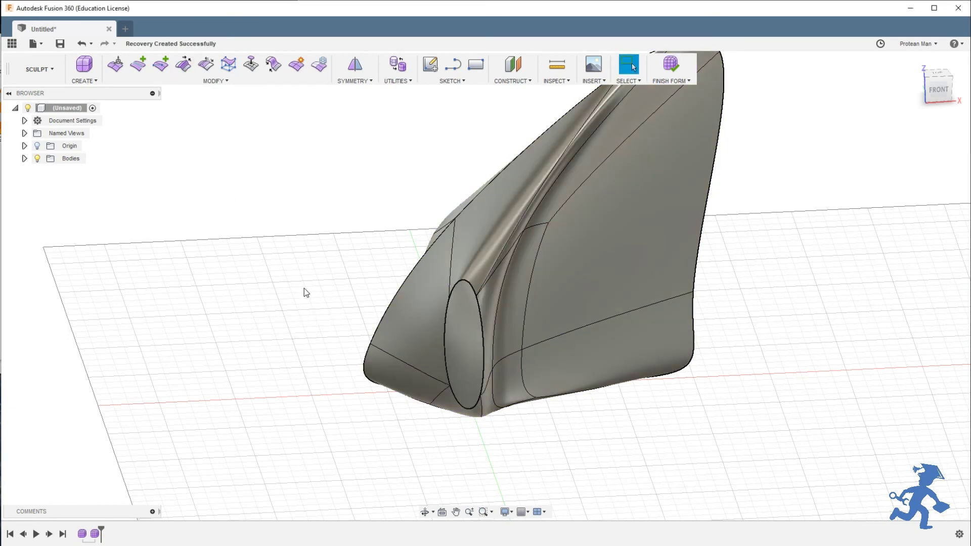
Undo that crease and crease the same narrow face's side and upper edges, excluding its lower edge.
left_click(481, 332)
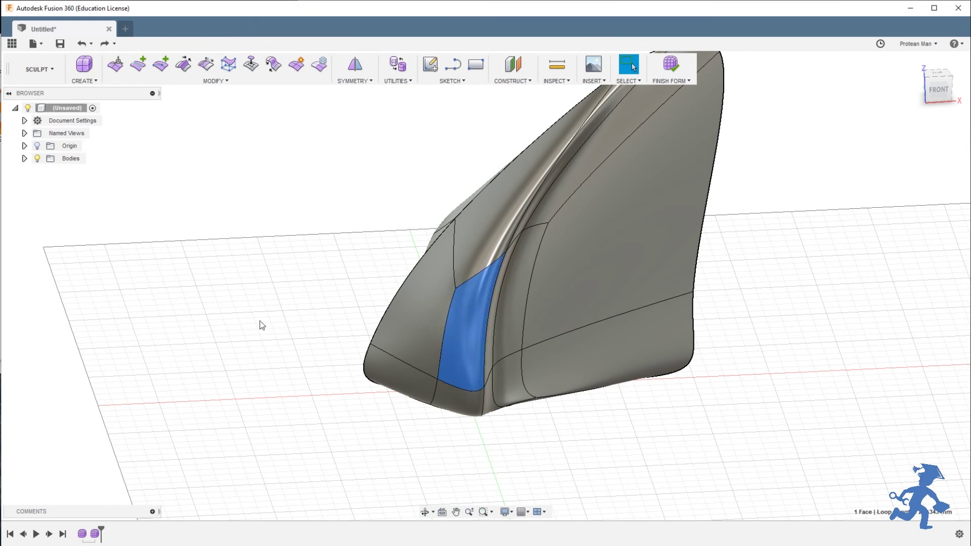
left_click(182, 66)
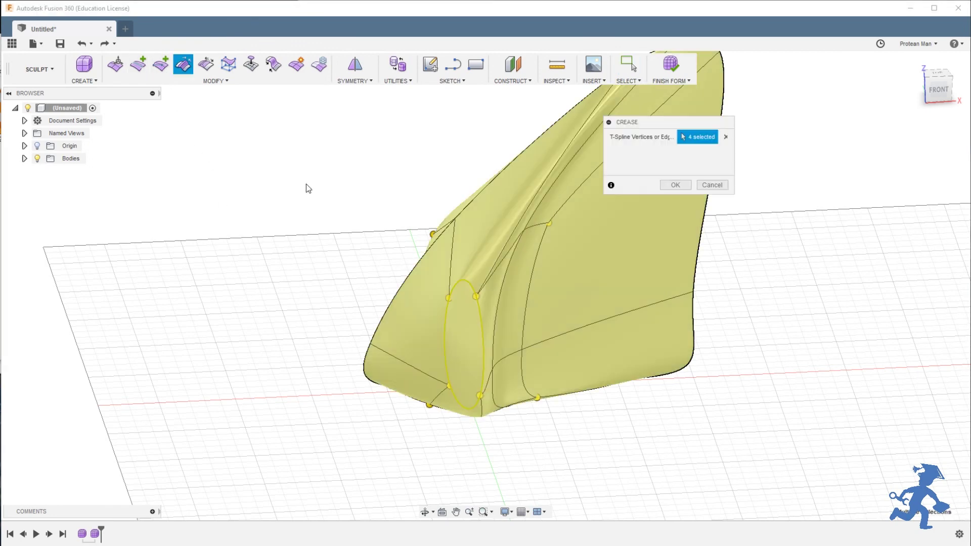
left_click(474, 405, "ctrl")
left_click(691, 186)
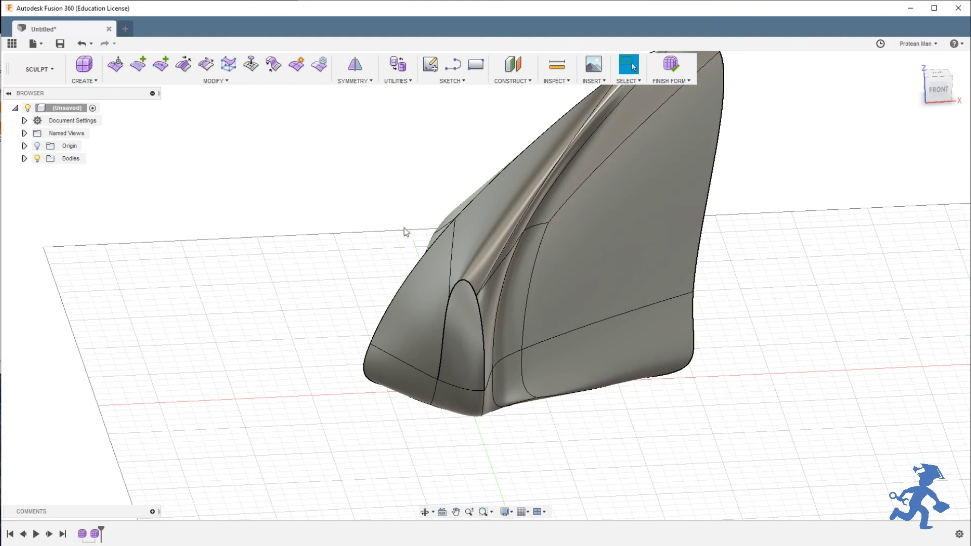
Inspect the three creased edges of the narrow face from another angle and undo their crease.
middle_click_drag(520, 256, 455, 294)
middle_click_drag(512, 271, 542, 269, "shift")
key("ctrl+z")
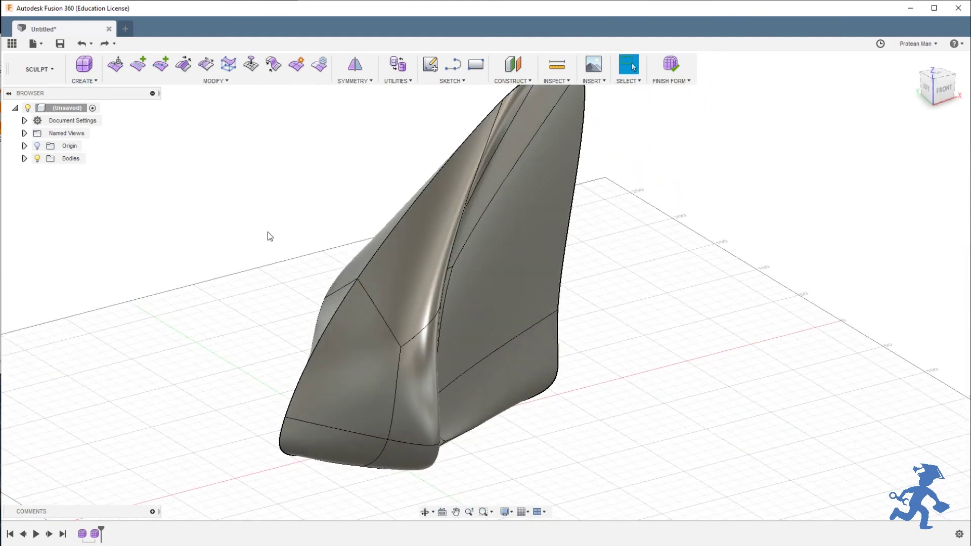
Uncrease the long upper edge of the sharp ridge running up toward the body's tip.
left_click(368, 263)
left_click(203, 63)
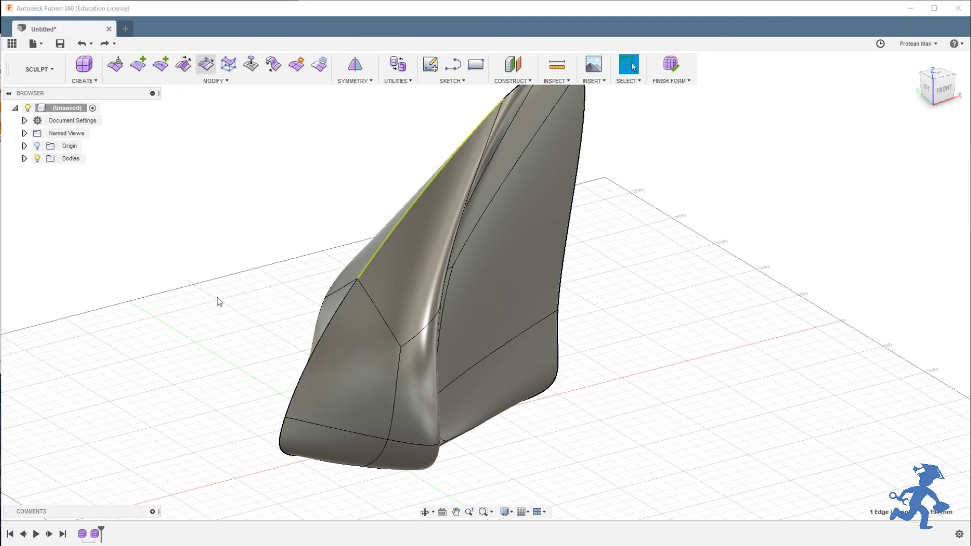
left_click(675, 185)
Examine the uncreased upper ridge edge and its transition into the creased lower ridge from several angles.
middle_click_drag(641, 193, 475, 241, "shift")
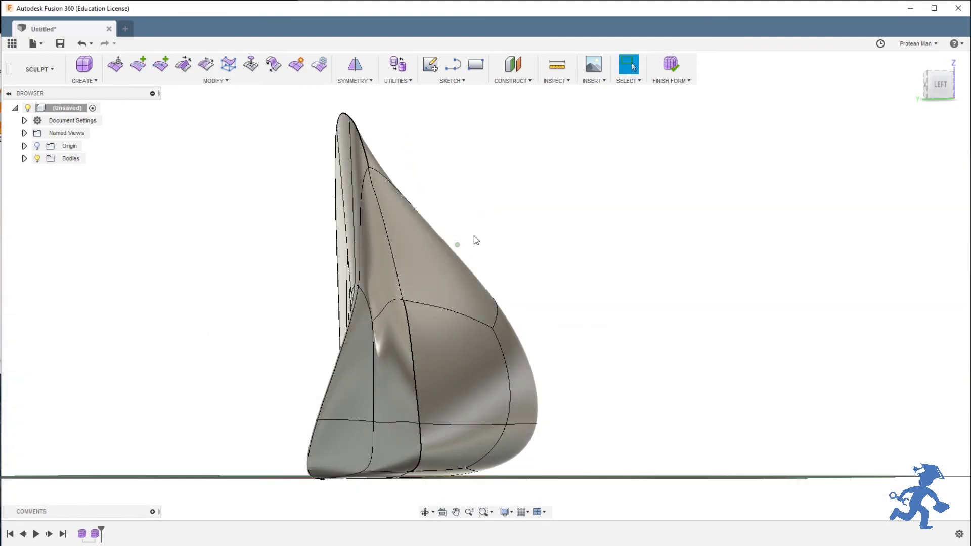
scroll(384, 239, "up", 6)
middle_click_drag(410, 238, 427, 323)
scroll(426, 351, "down", 4)
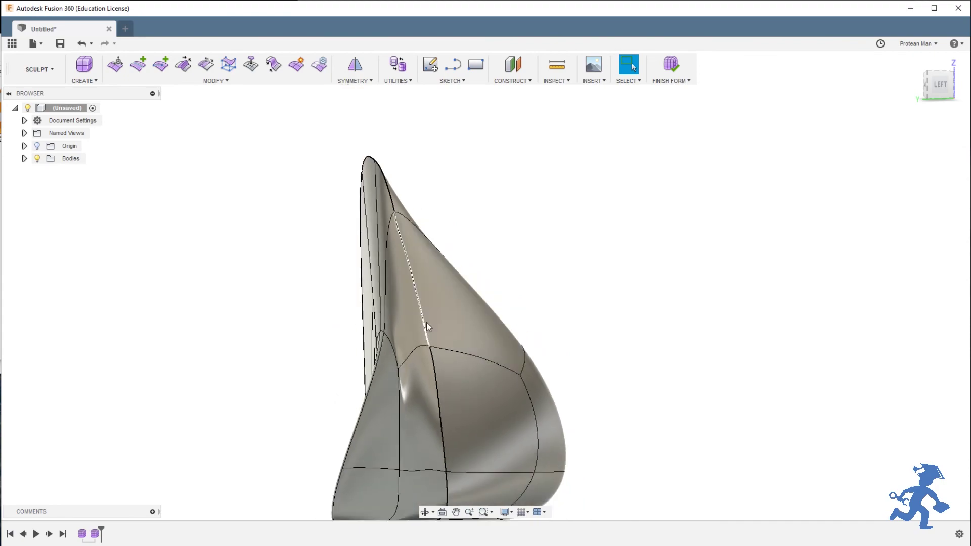
middle_click_drag(384, 297, 596, 271, "shift")
middle_click_drag(538, 339, 500, 302)
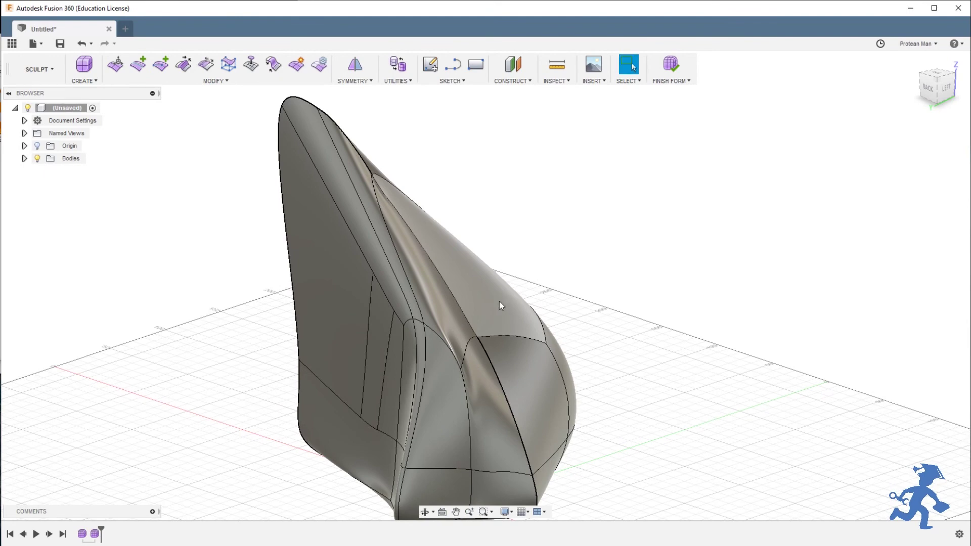
scroll(454, 315, "up", 2)
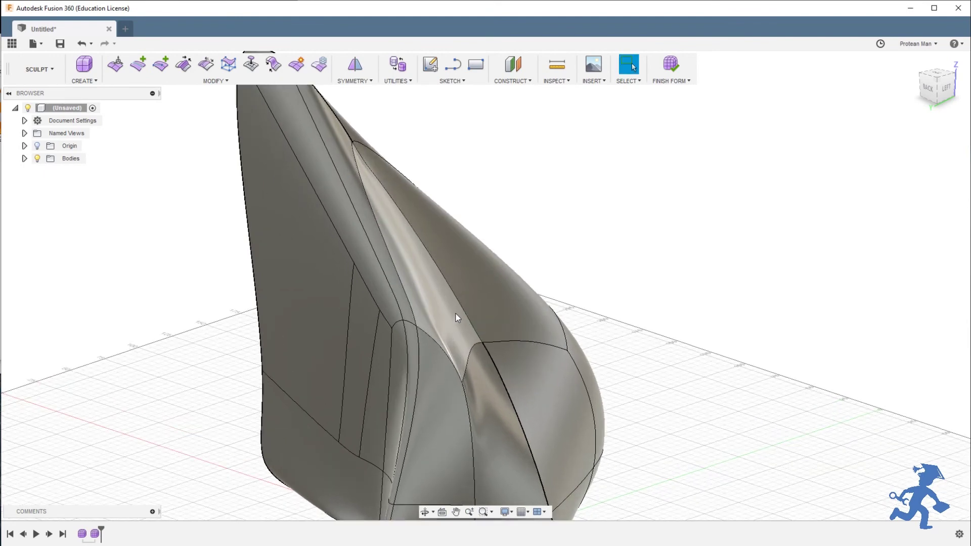
scroll(458, 316, "down", 3)
scroll(458, 316, "up", 1)
mouse_move(449, 338)
middle_mouse_down("shift")
mouse_move(490, 399)
mouse_move(496, 448)
mouse_move(491, 404)
middle_mouse_up("shift")
middle_click_drag(430, 384, 421, 342, "shift")
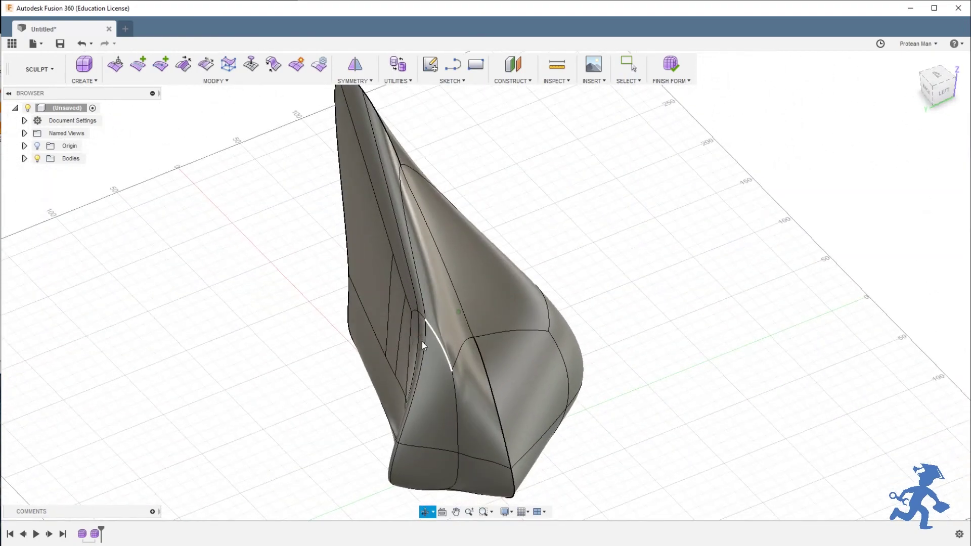
middle_click_drag(405, 261, 404, 293)
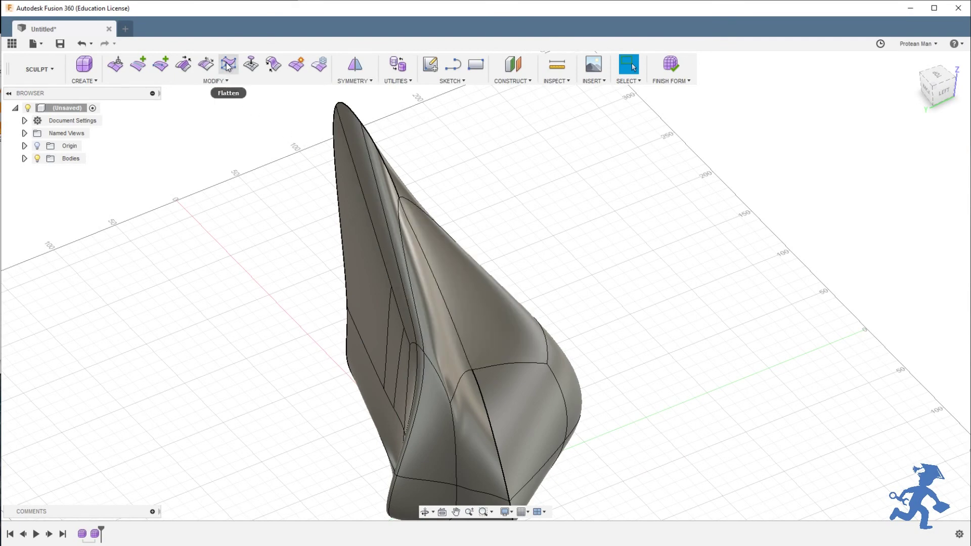
scroll(469, 336, "down", 2)
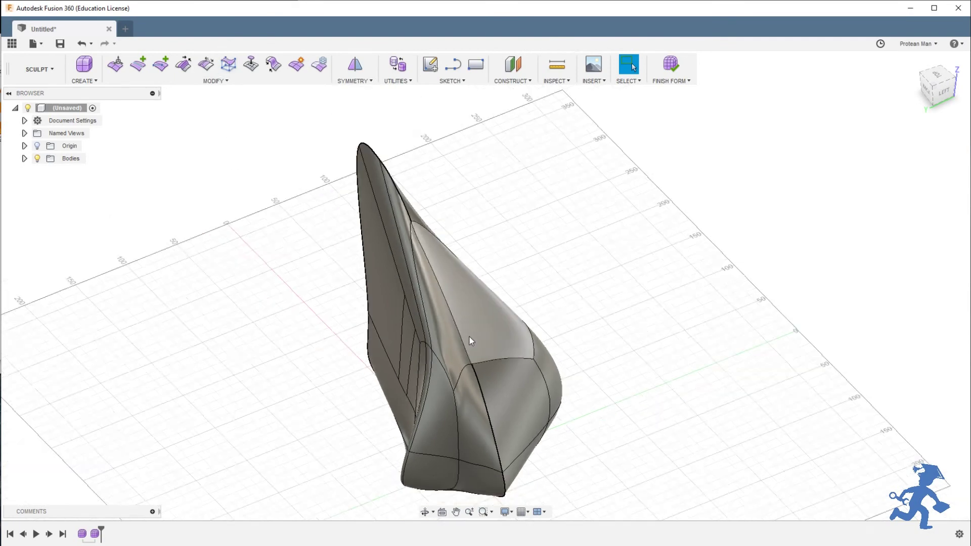
scroll(469, 338, "down", 2)
mouse_move(505, 324)
middle_mouse_down("shift")
mouse_move(438, 319)
mouse_move(460, 322)
mouse_move(419, 283)
mouse_move(446, 251)
mouse_move(344, 271)
middle_mouse_up("shift")
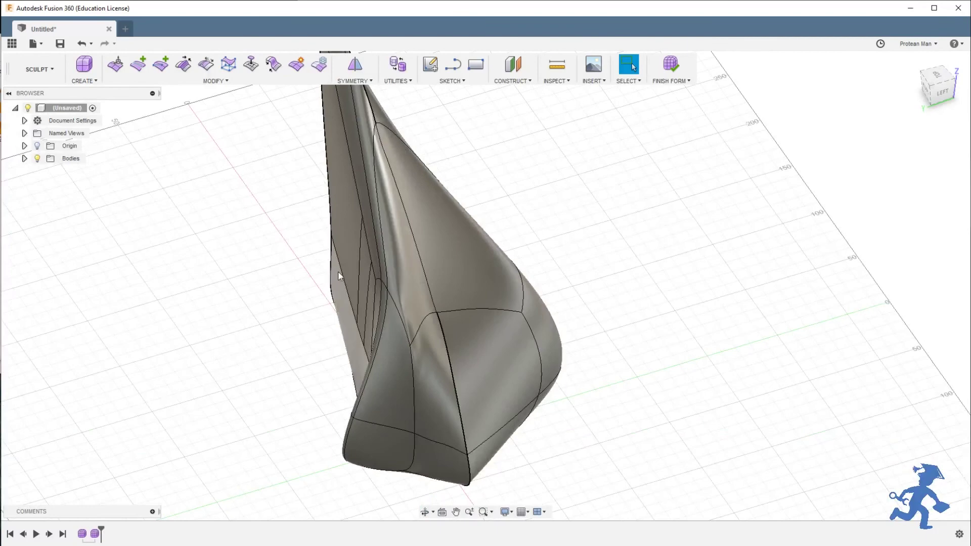